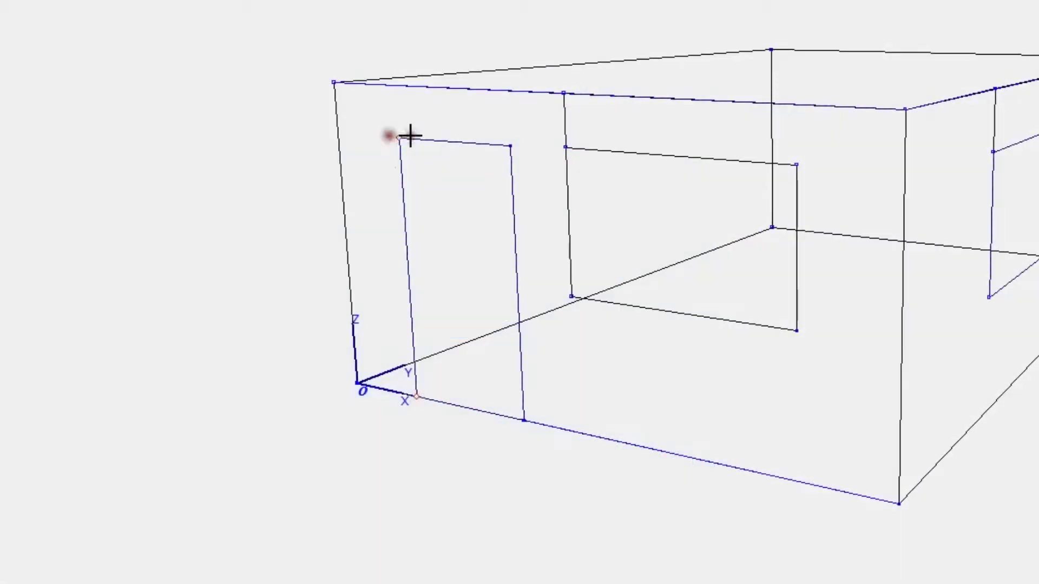
- Pick the bottom corner point of the door in the wireframe 3D view
click(510, 418)
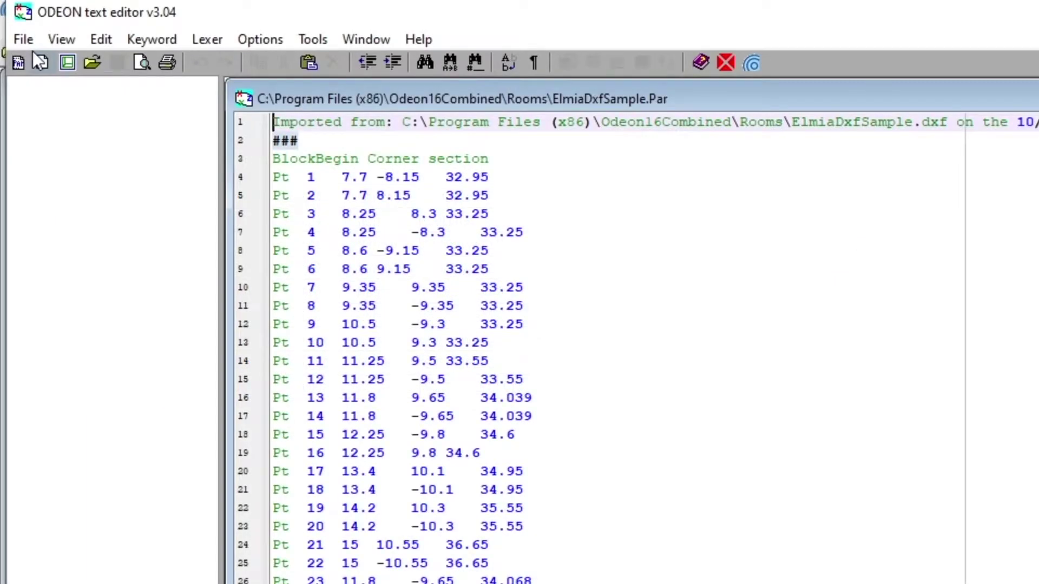
- Review ElmiaDxfSample.Par from the BlockBegin line down to the BlockEnd and import report
click(278, 158)
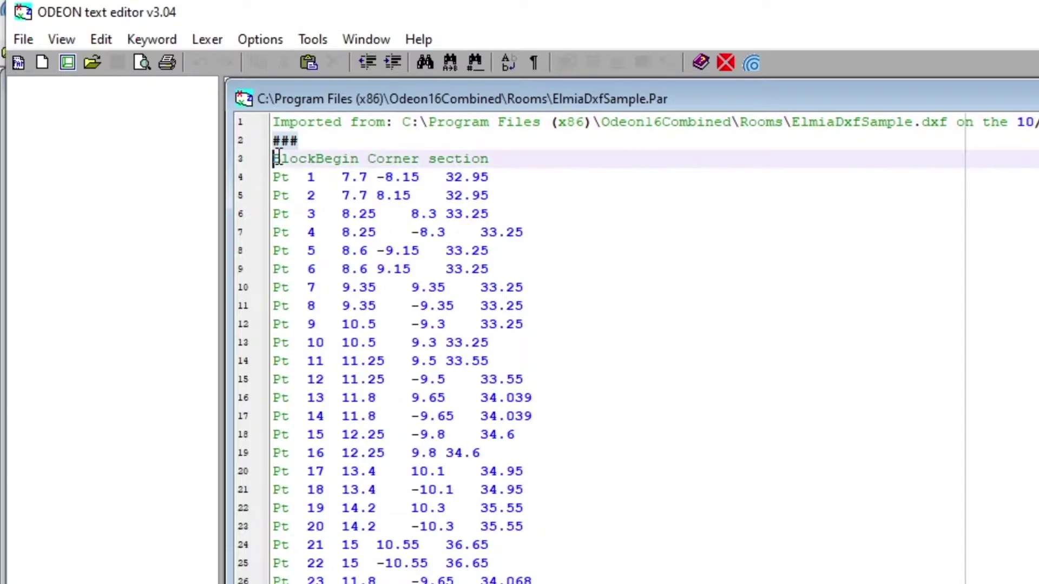
scroll(806, 410, down, 17)
scroll(807, 409, down, 5)
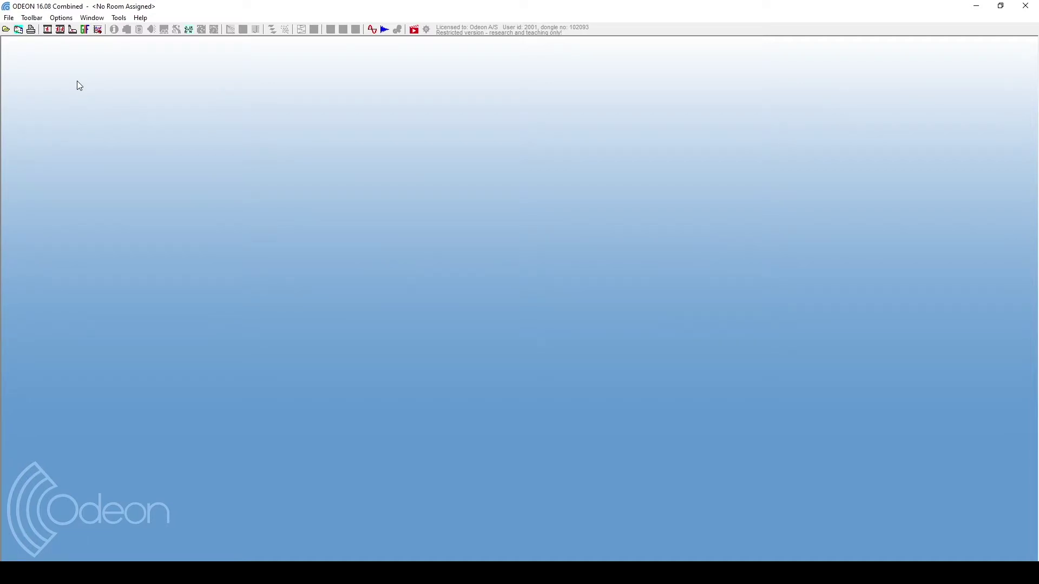
- Start a DXF room import of ElmiaDxfSample from the File menu's Import room from file
click(9, 19)
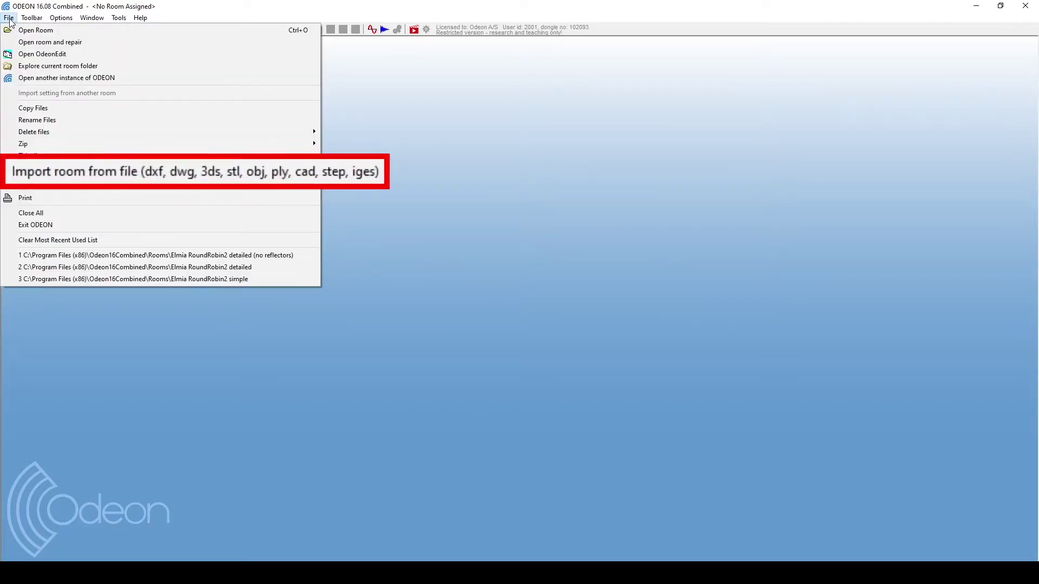
click(36, 172)
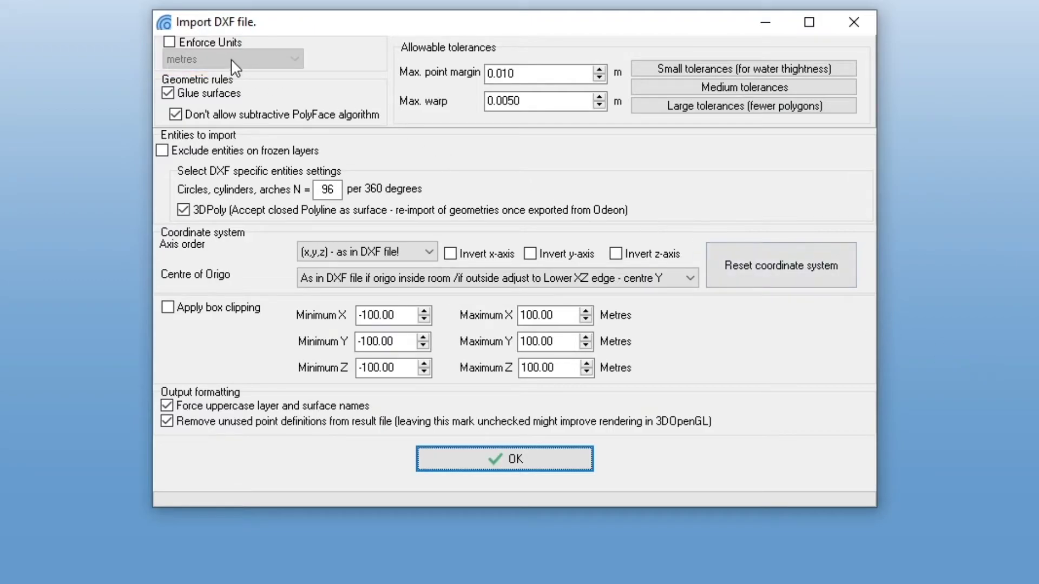
- Import with Enforce Units (metres), frozen layers excluded and origin 'Default - as in DXF file!'
click(199, 43)
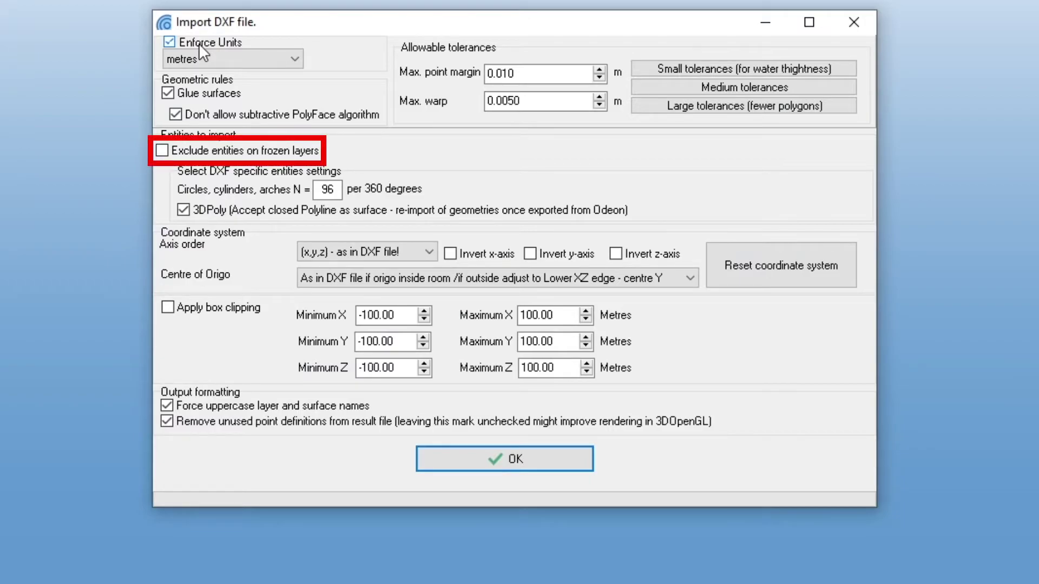
click(212, 151)
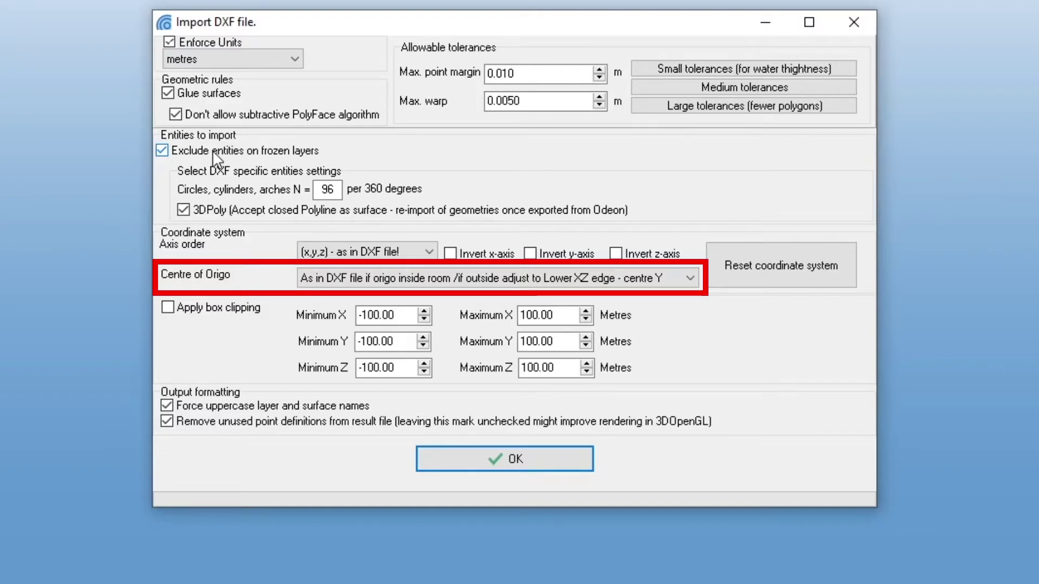
click(355, 280)
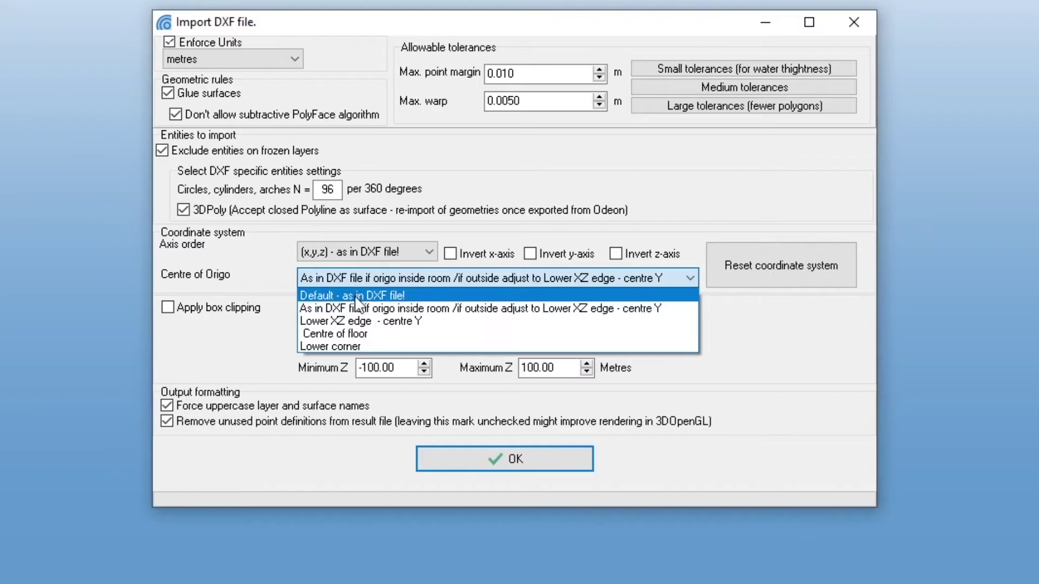
click(357, 297)
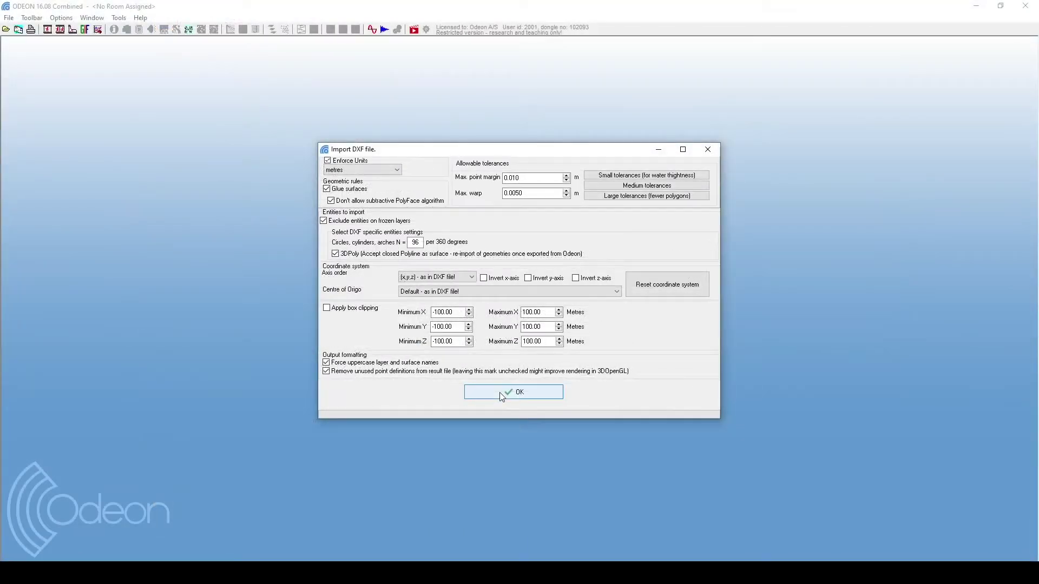
click(483, 465)
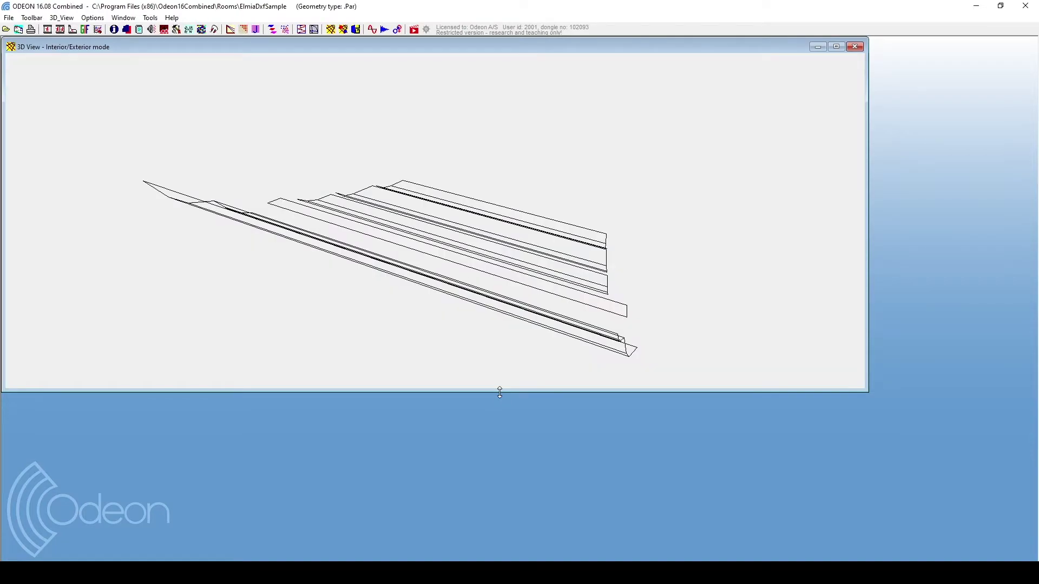
drag(464, 241, 396, 209)
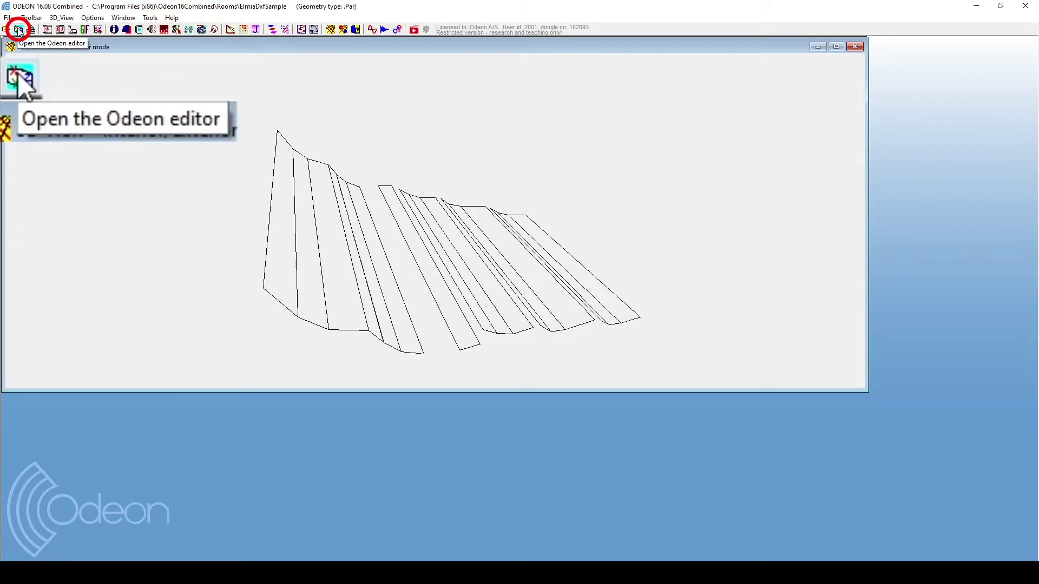
- Copy the block from BlockBegin through BlockEnd layer:REFLECTOR in ElmiaDxfSample.Par and close the editor
click(19, 29)
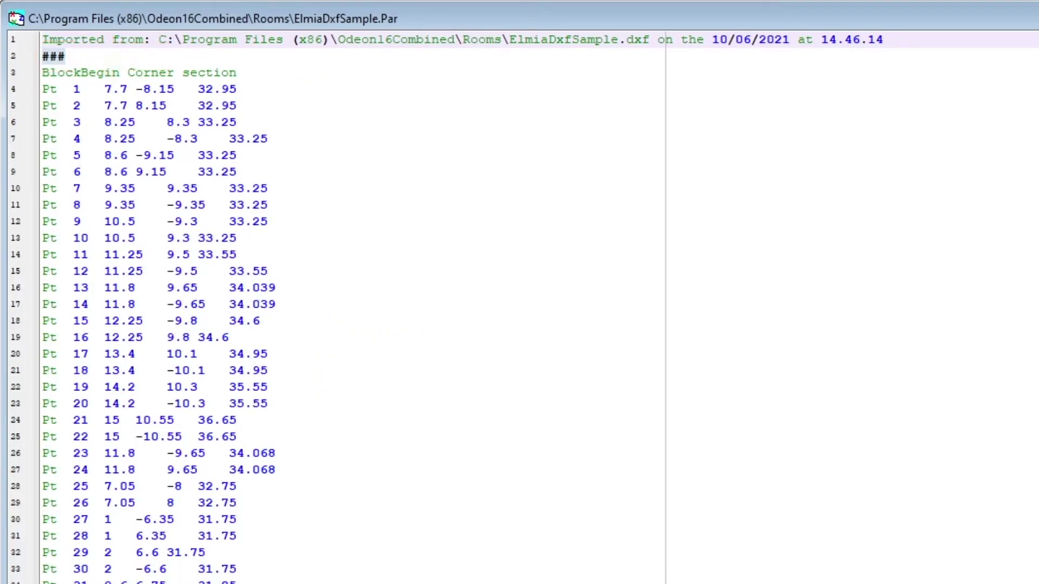
key(Down)
key(Down)
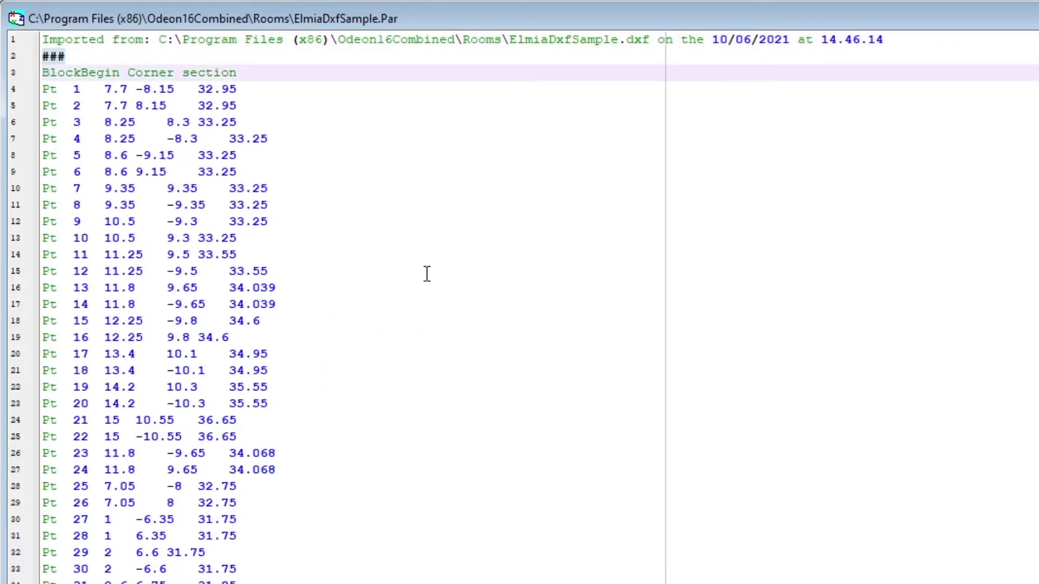
scroll(524, 297, down, 20)
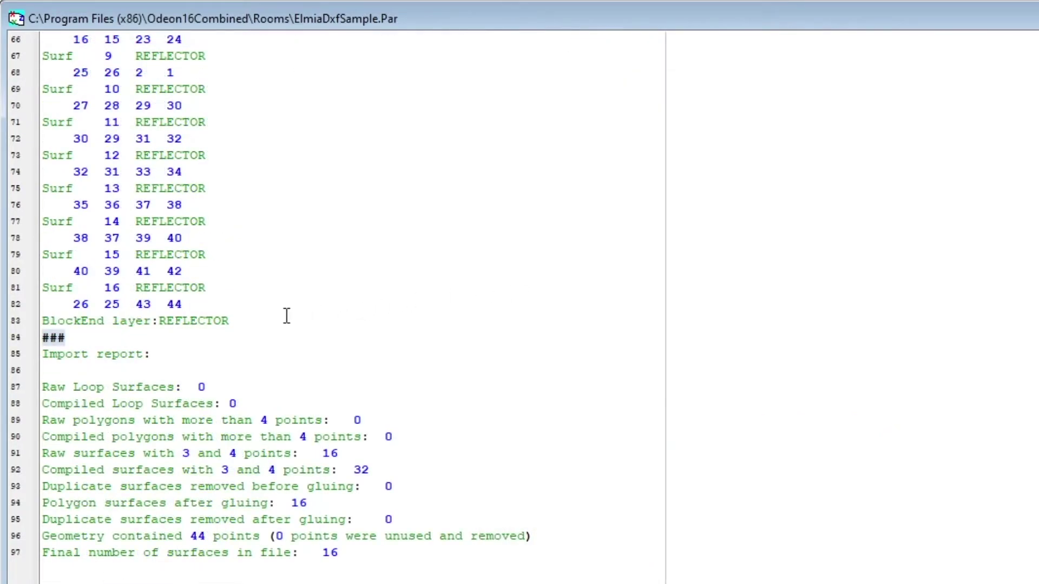
shift+click(264, 316)
key(ctrl+c)
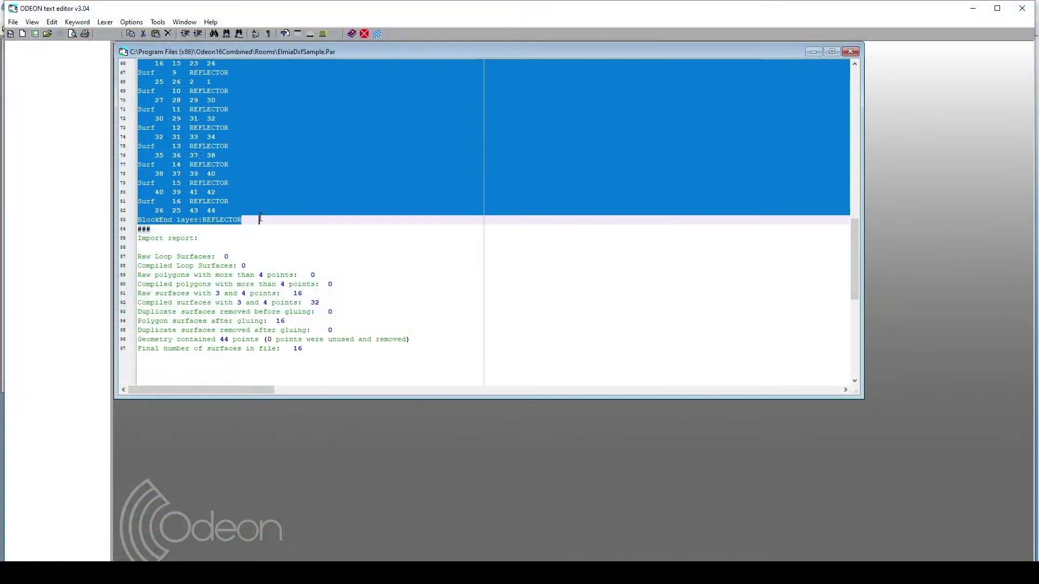
click(1021, 8)
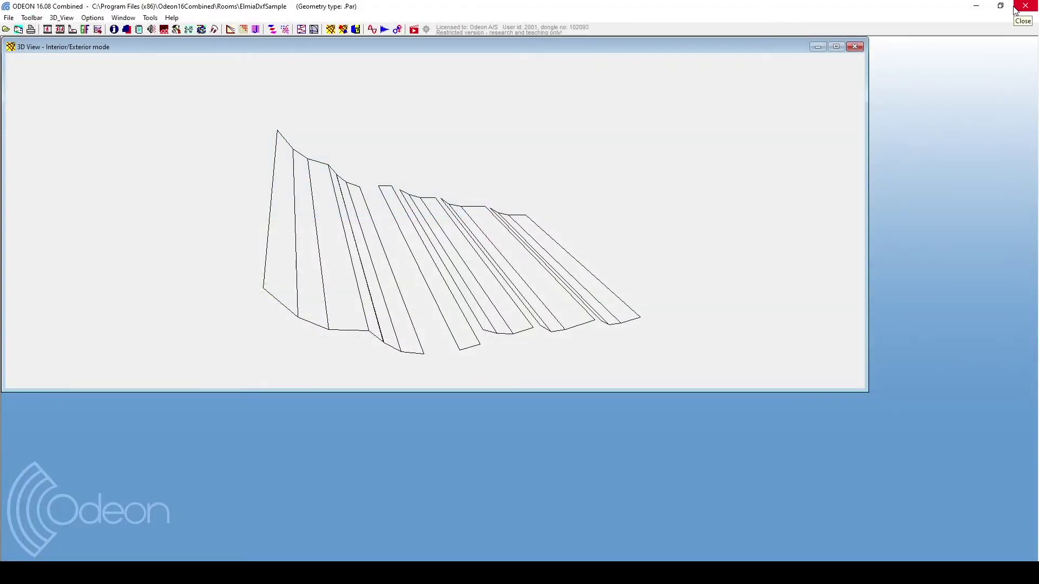
- Reopen the recent room 'Elmia RoundRobin2 detailed (no reflectors)' and confirm replacing the sample
click(9, 17)
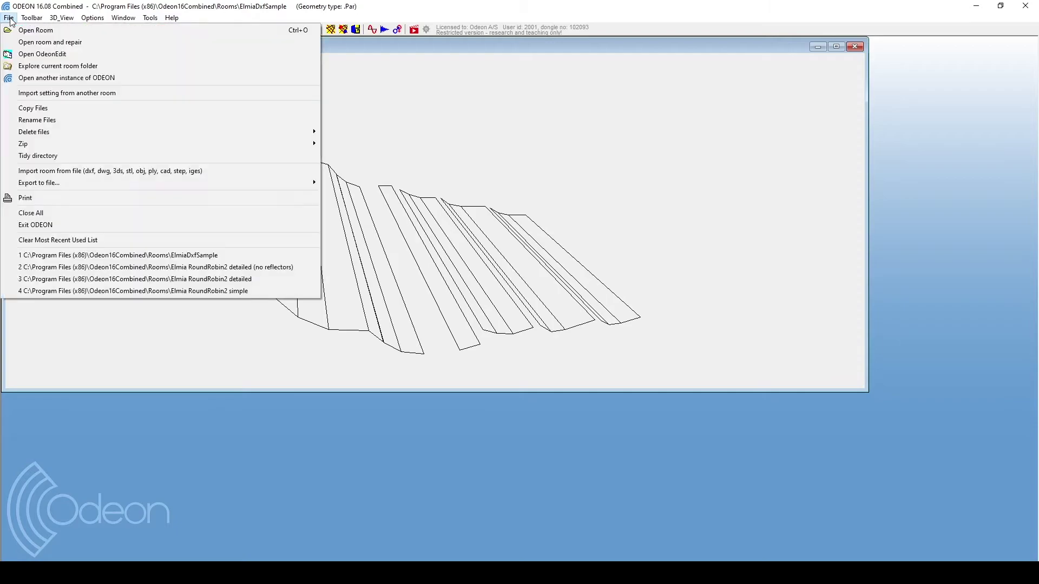
click(83, 268)
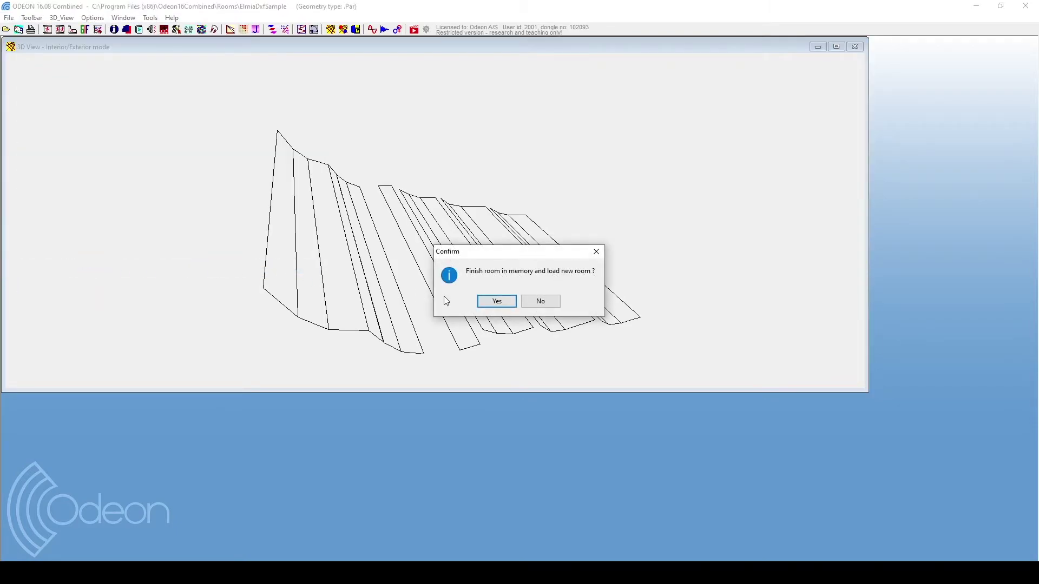
click(496, 302)
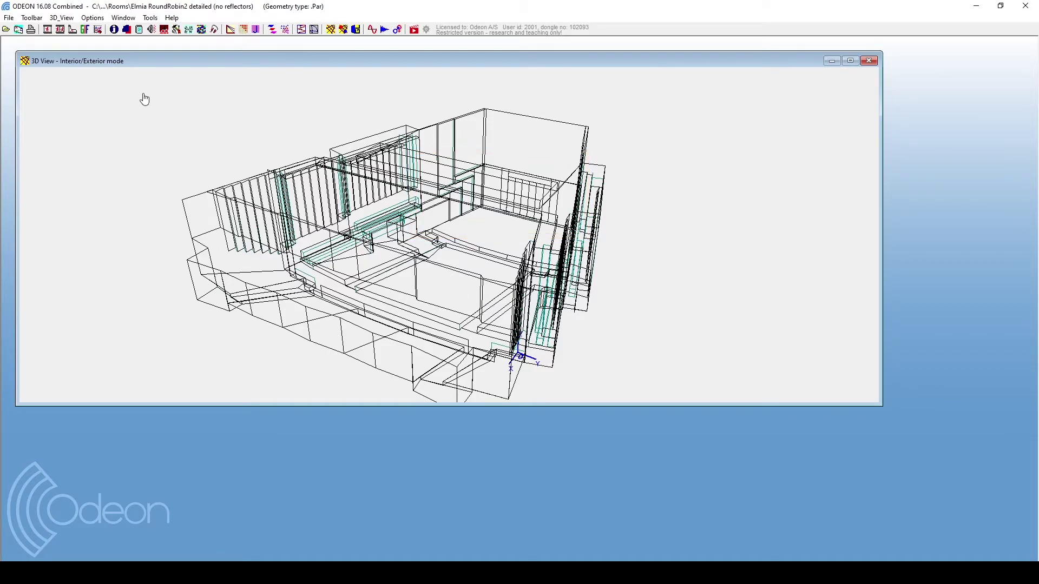
- Before the final ### marker, add a 'NumbOffset Auto' line and paste the copied REFLECTOR block
click(19, 30)
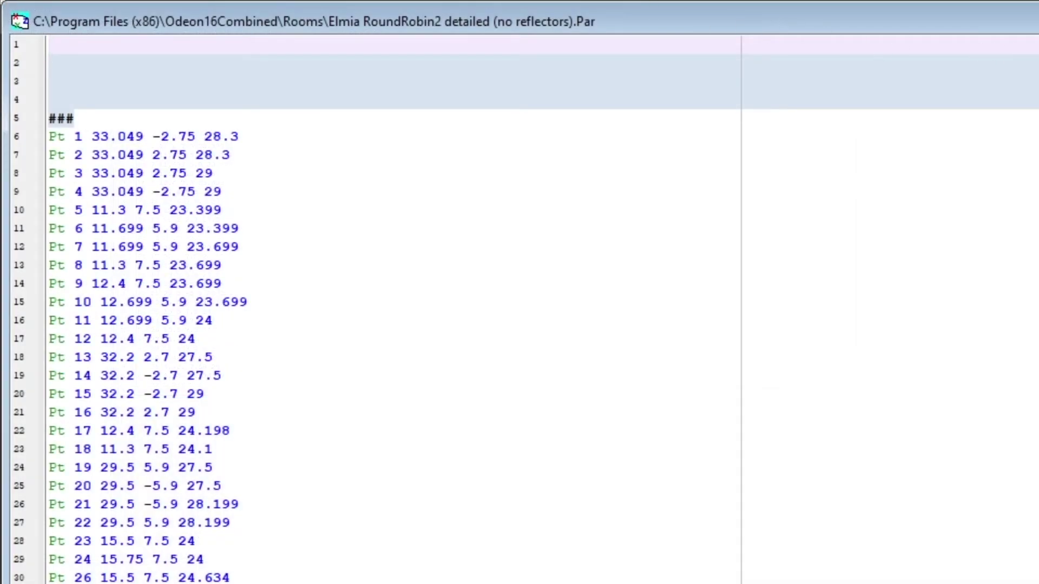
scroll(379, 308, down, 20)
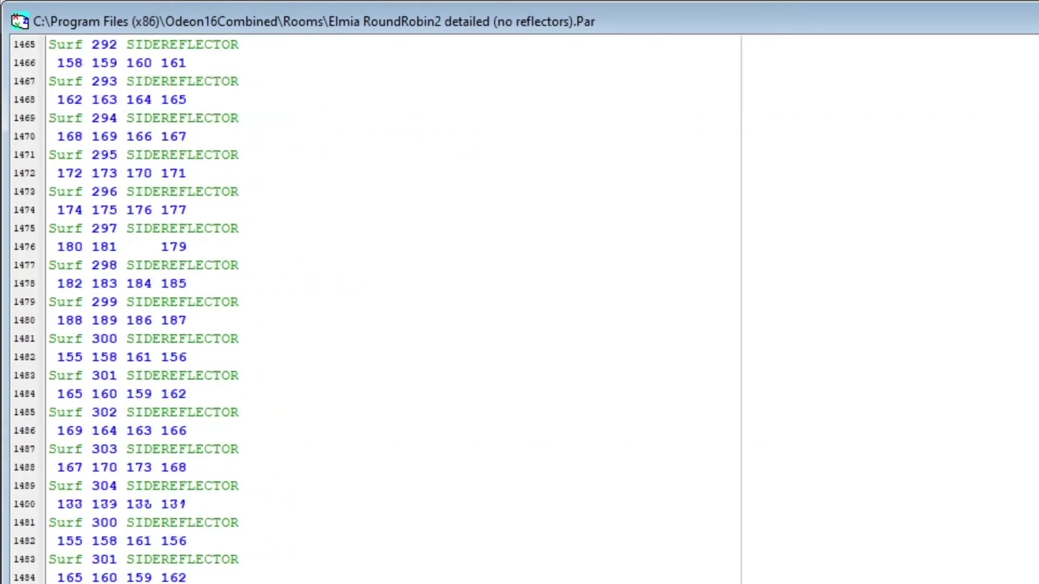
scroll(378, 308, down, 20)
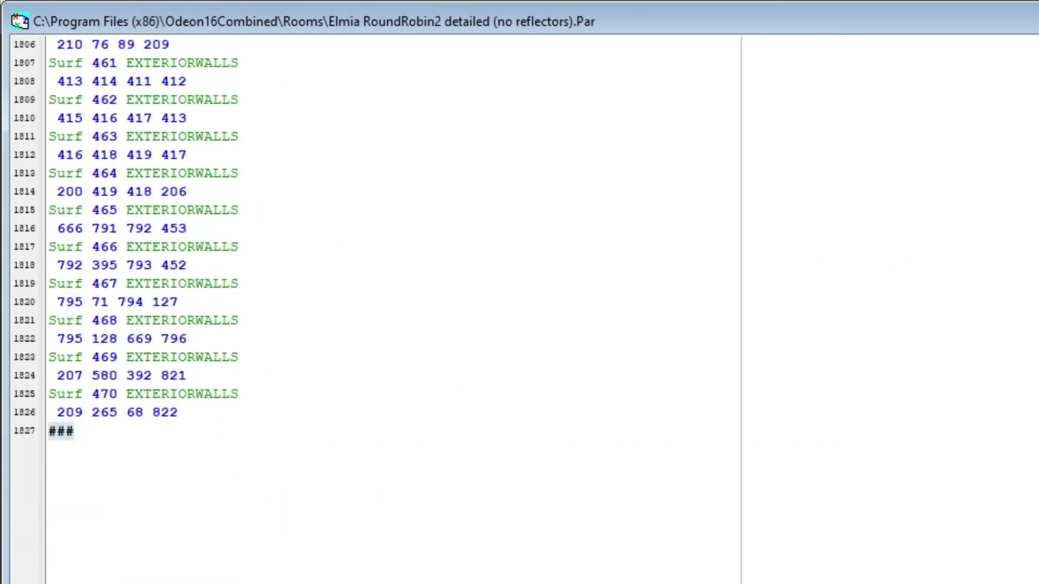
scroll(379, 308, down, 2)
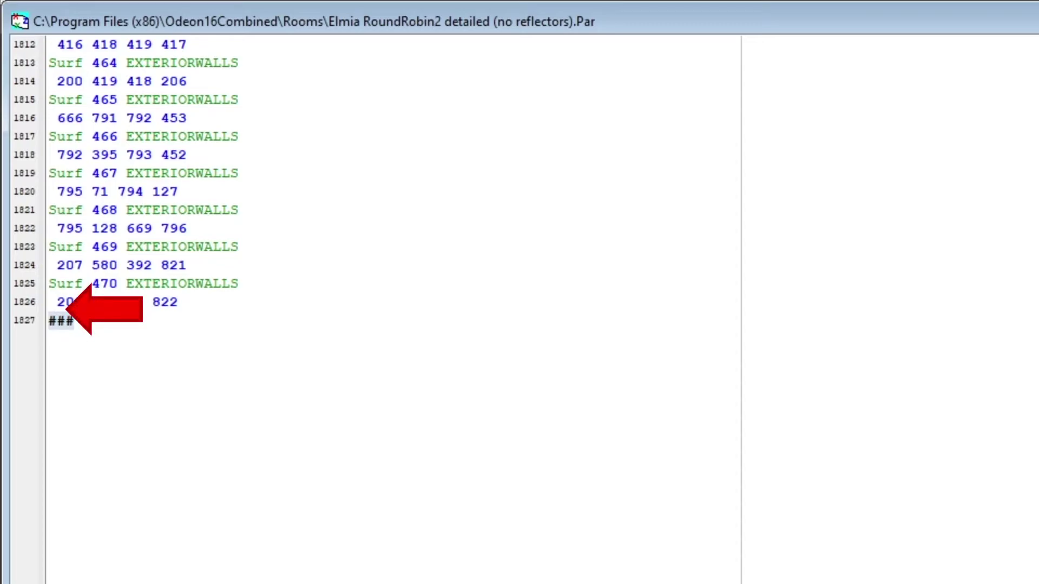
click(207, 303)
key(Return)
key(Return)
text(NumbOffset Auto)
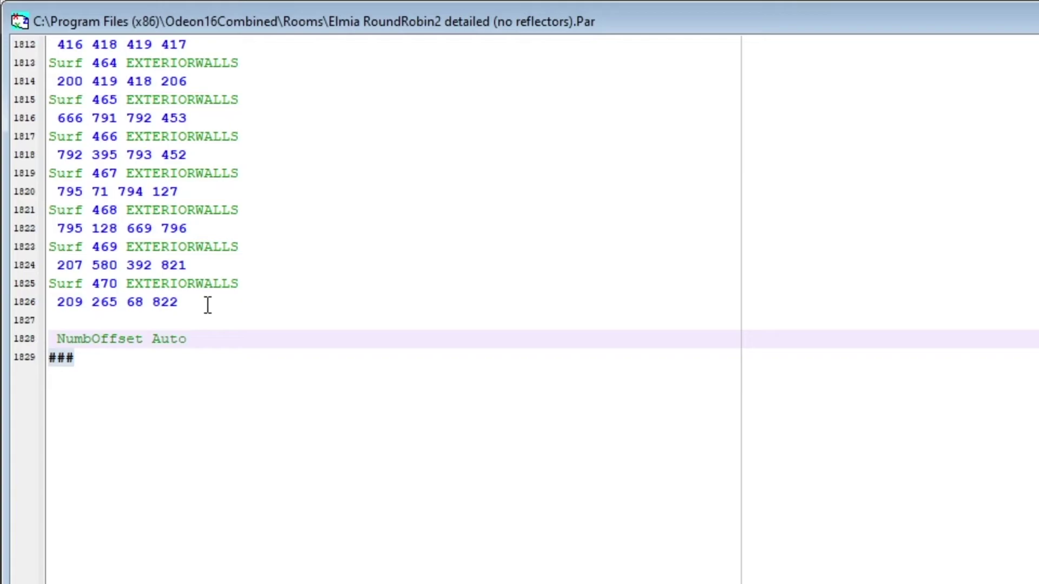
key(Return)
key(Return)
key(ctrl+v)
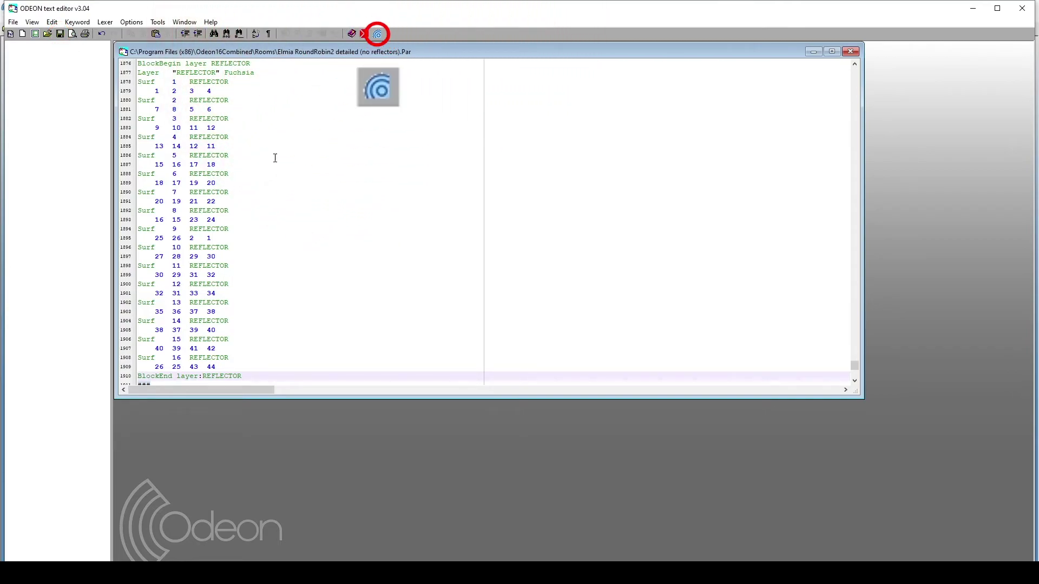
- Save and reload the hall file, then orbit the model to view the new stage reflectors
click(377, 35)
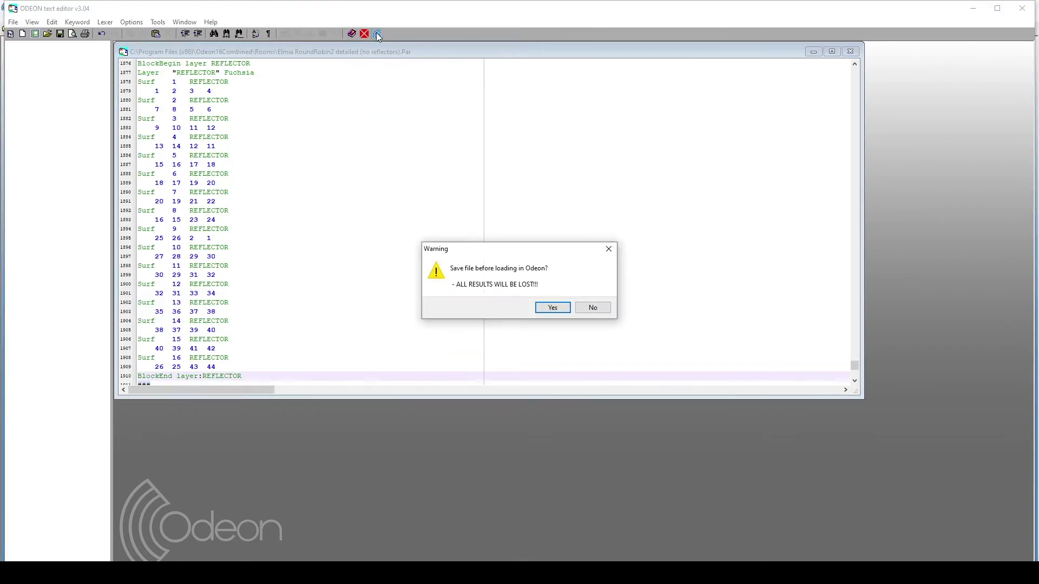
click(551, 308)
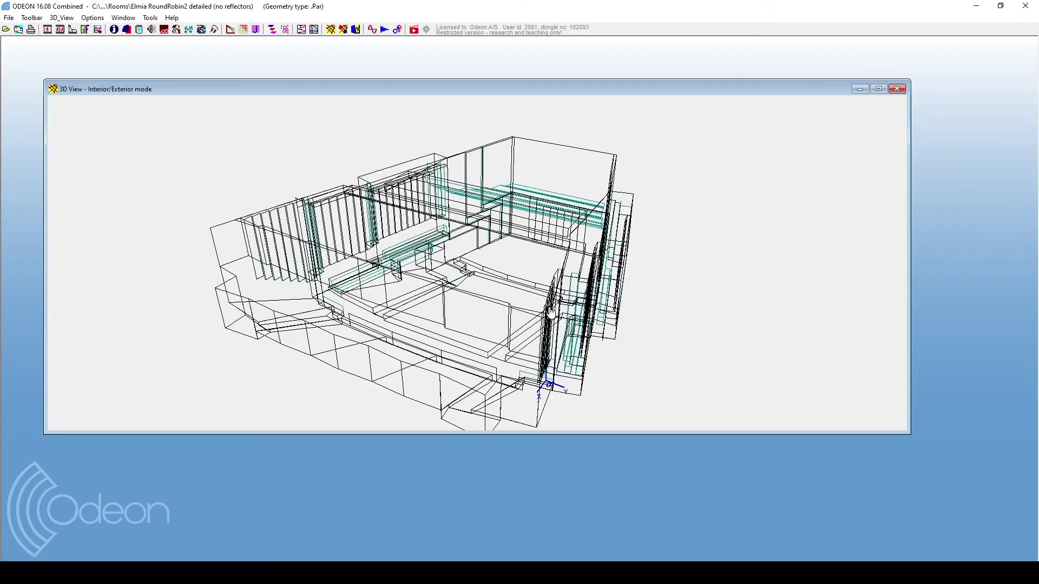
drag(550, 314, 493, 326)
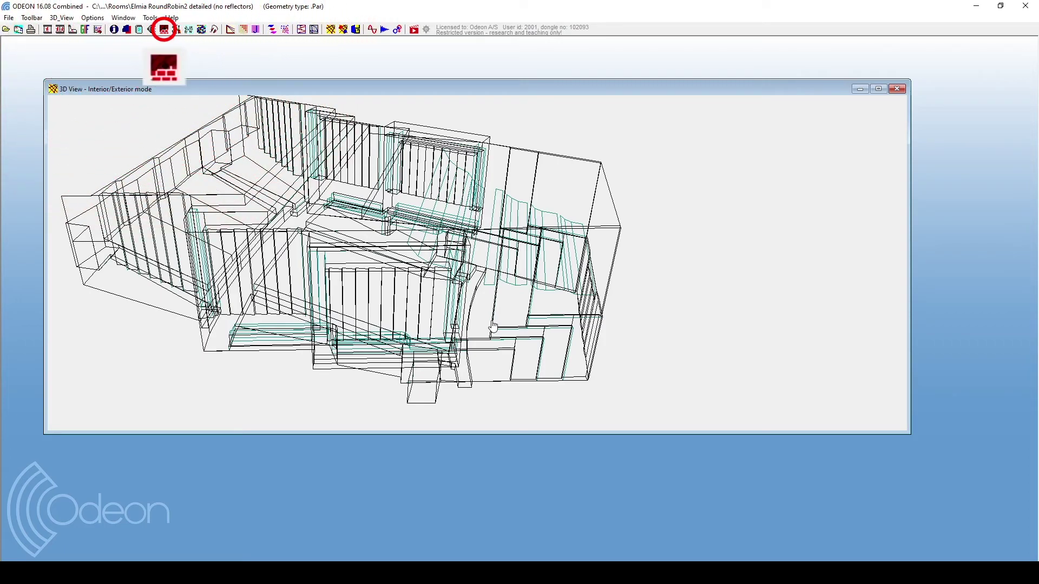
- Show the material list down to REFLECTOR surfaces 950–964, which have no materials assigned
click(164, 30)
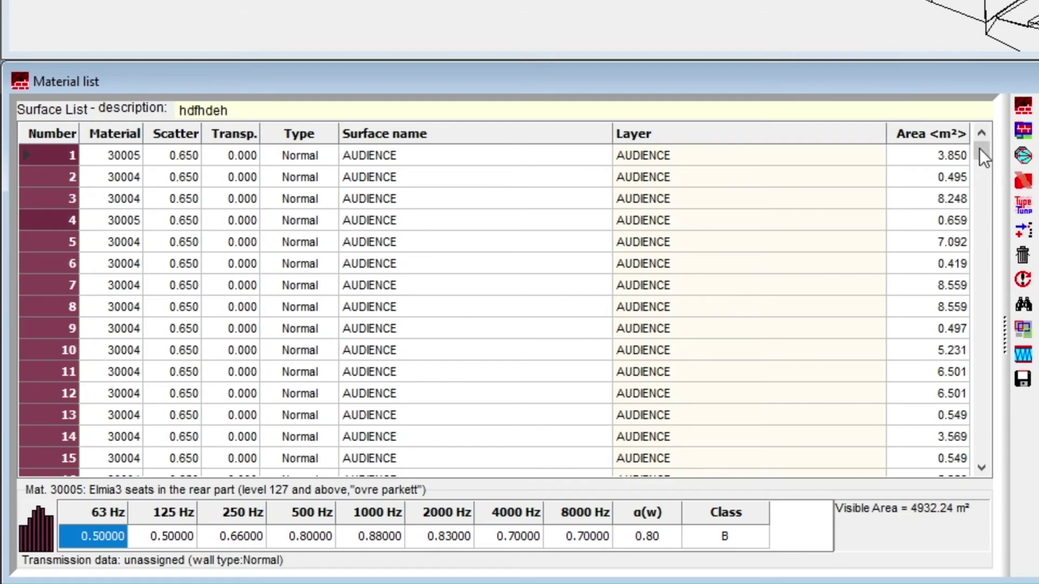
drag(980, 152, 980, 459)
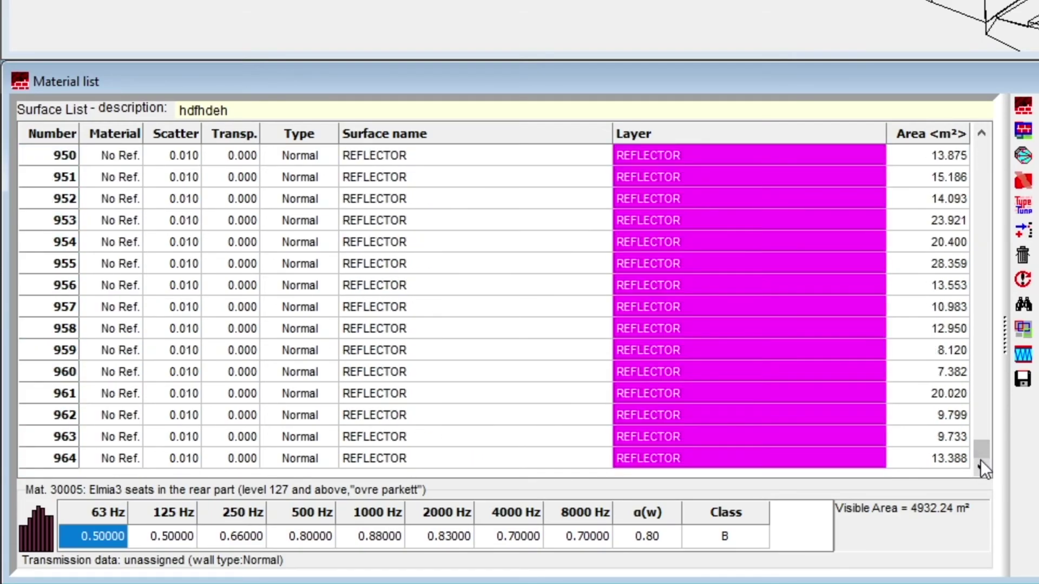